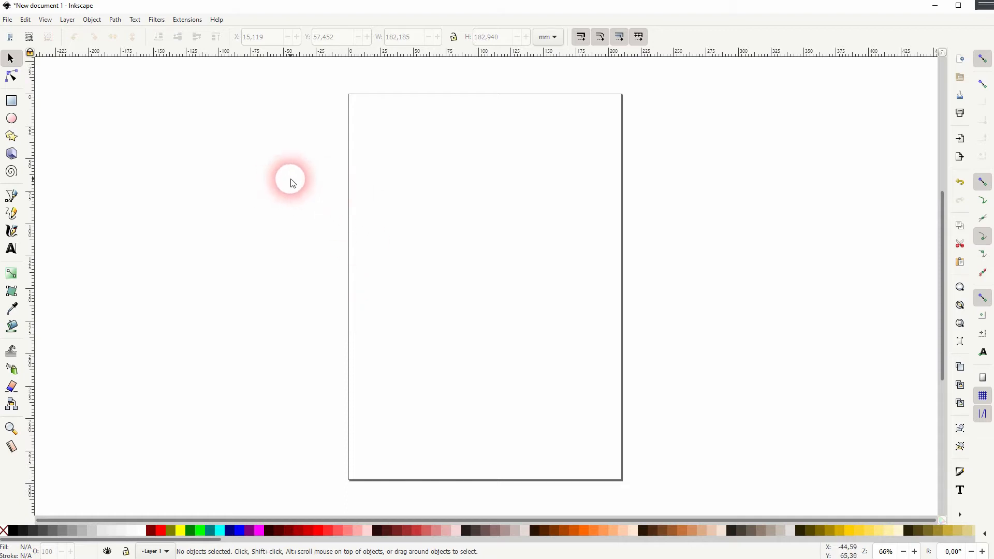
Select English (en) as the interface language in the preferences.
left_click(25, 20)
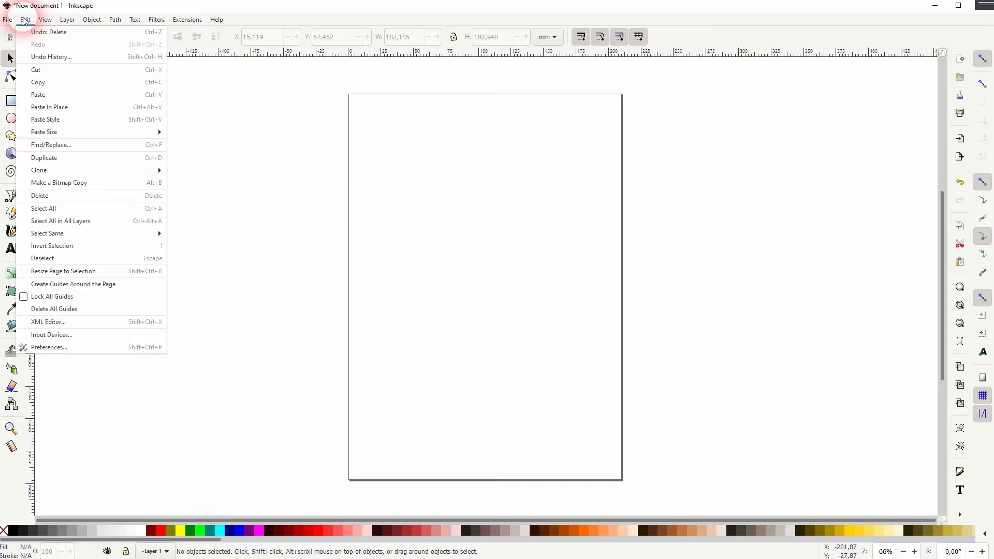
left_click(81, 348)
left_click_drag(547, 58, 579, 38)
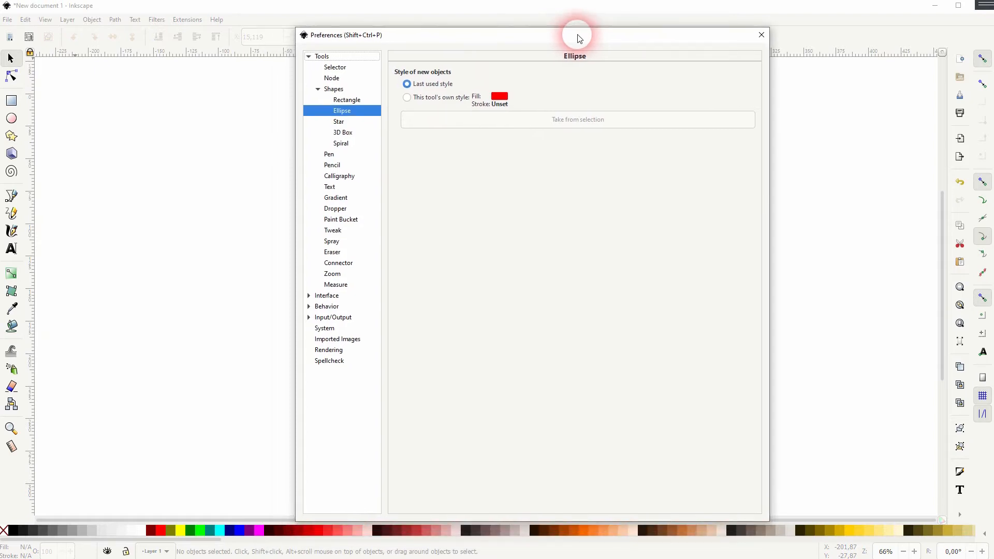
left_click(336, 296)
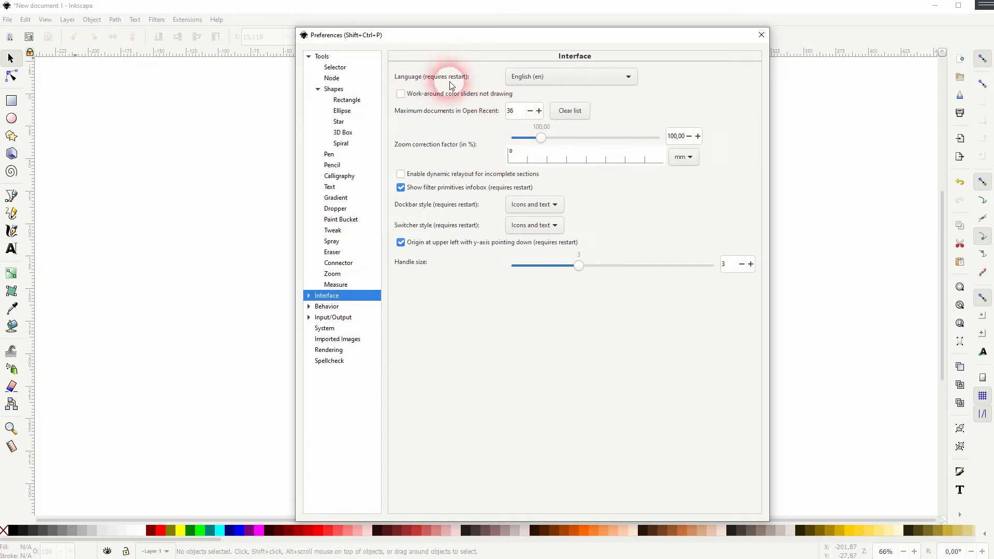
left_click(576, 81)
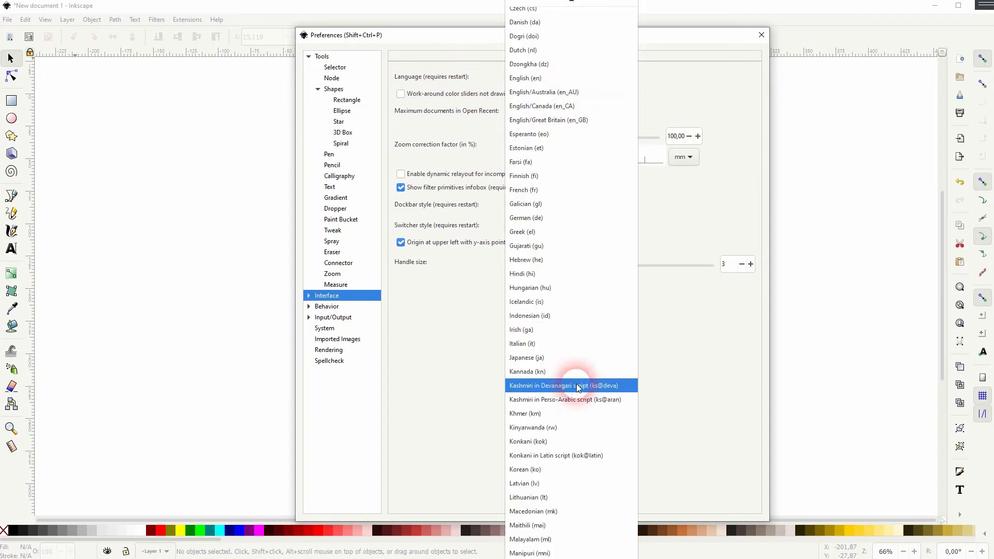
left_click(563, 79)
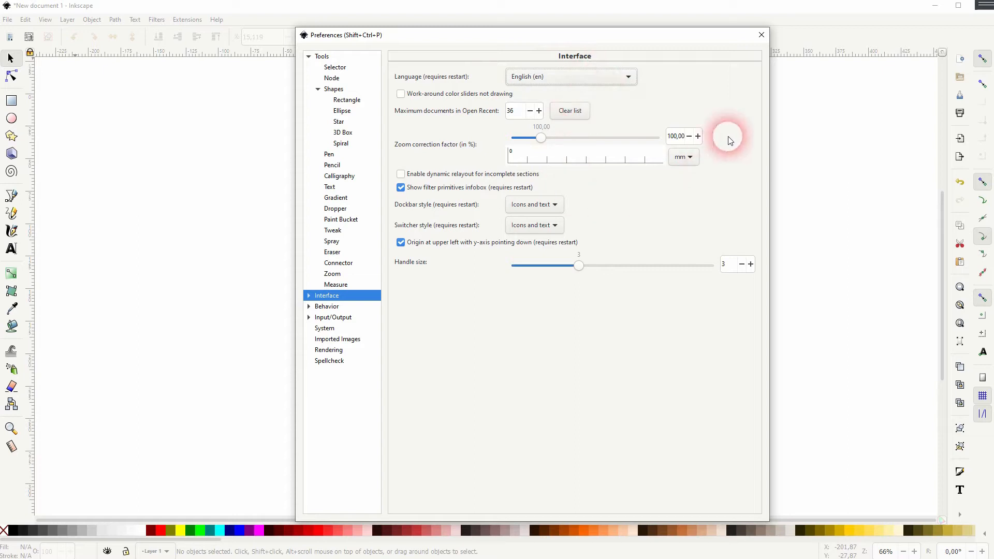
left_click(762, 35)
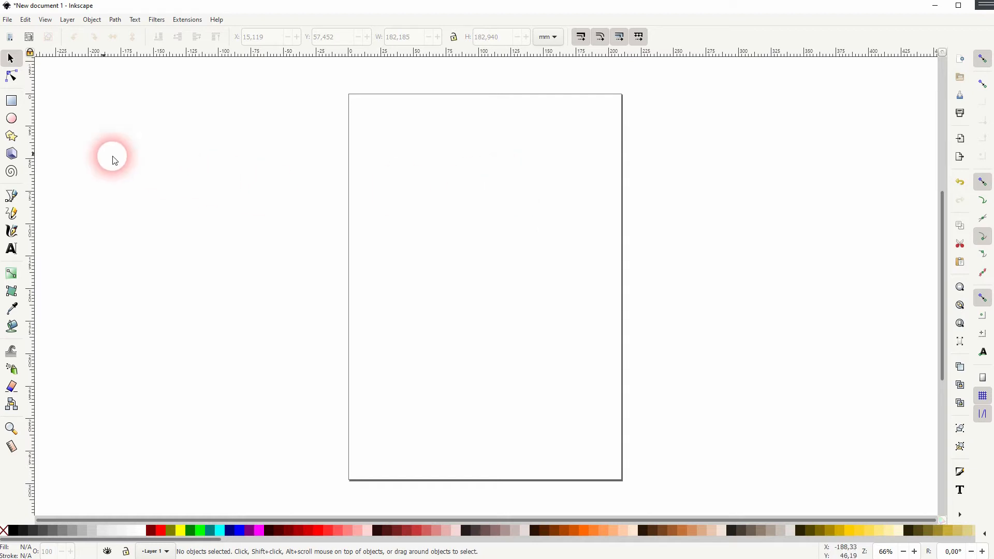
Draw a red circle with a radius of about 69 mm on the page and switch its radius units to px.
left_click(13, 121)
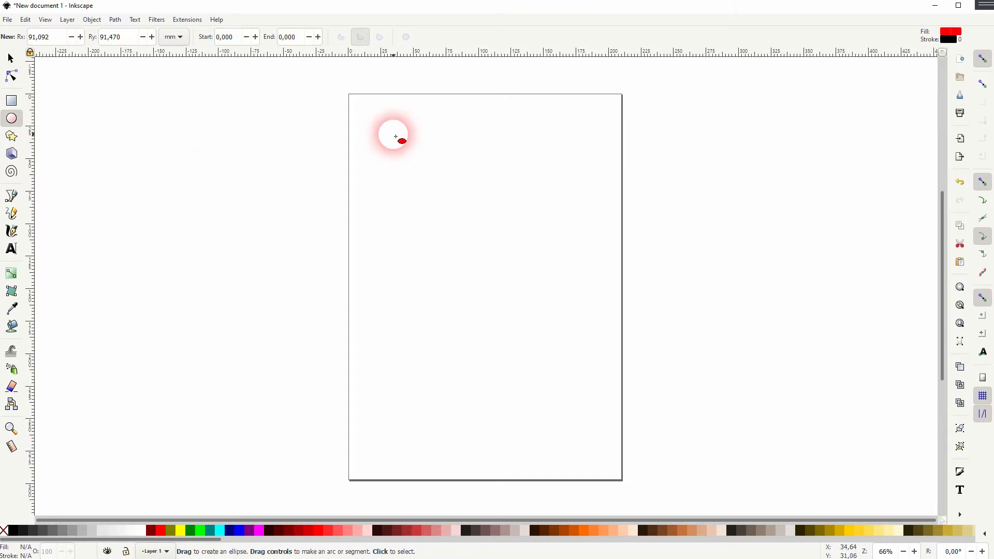
left_click_drag(410, 184, 619, 365)
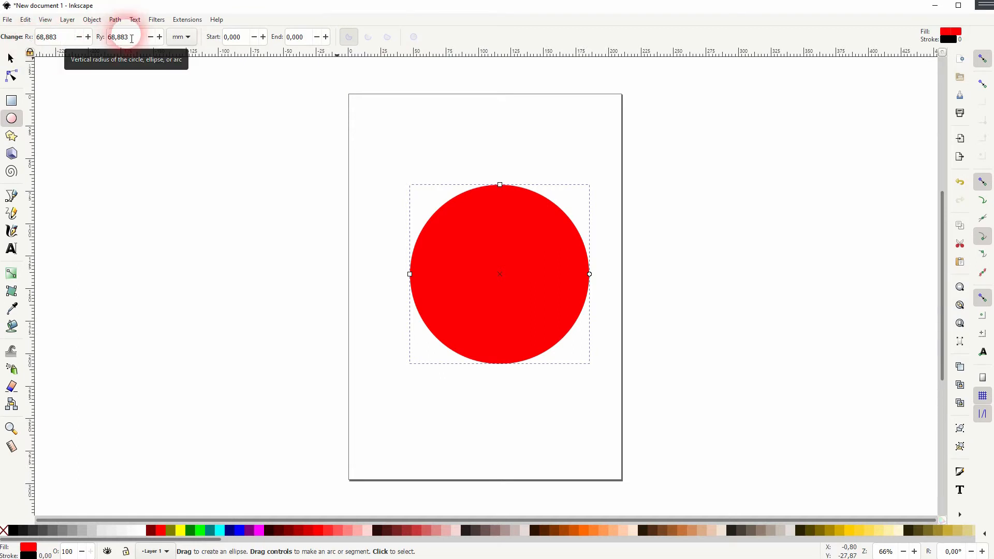
left_click(182, 37)
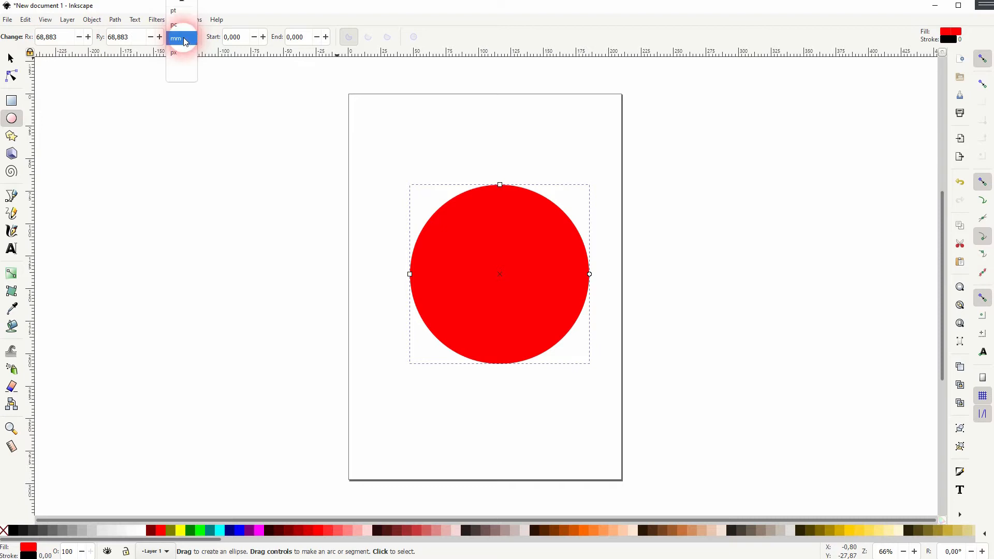
left_click(184, 57)
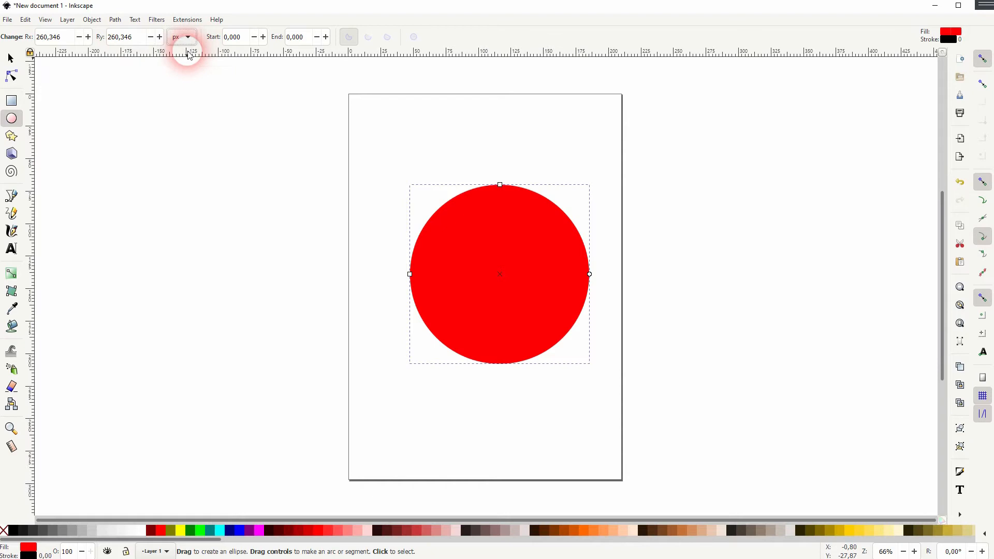
Try a horizontal and vertical radius of 100 px on the circle and undo both changes.
left_click(37, 38)
type("100")
key("Return")
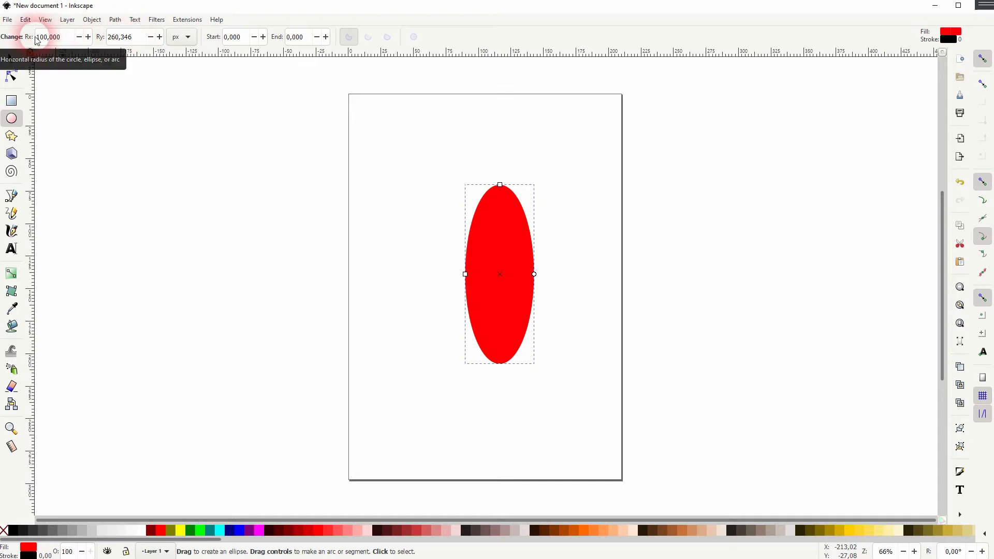
left_click(124, 37)
type("100")
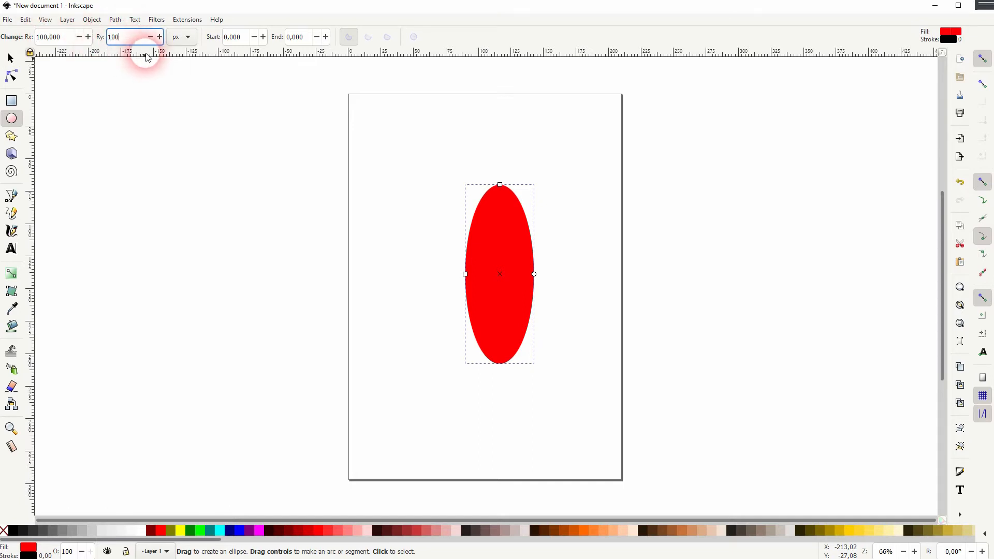
key("Return")
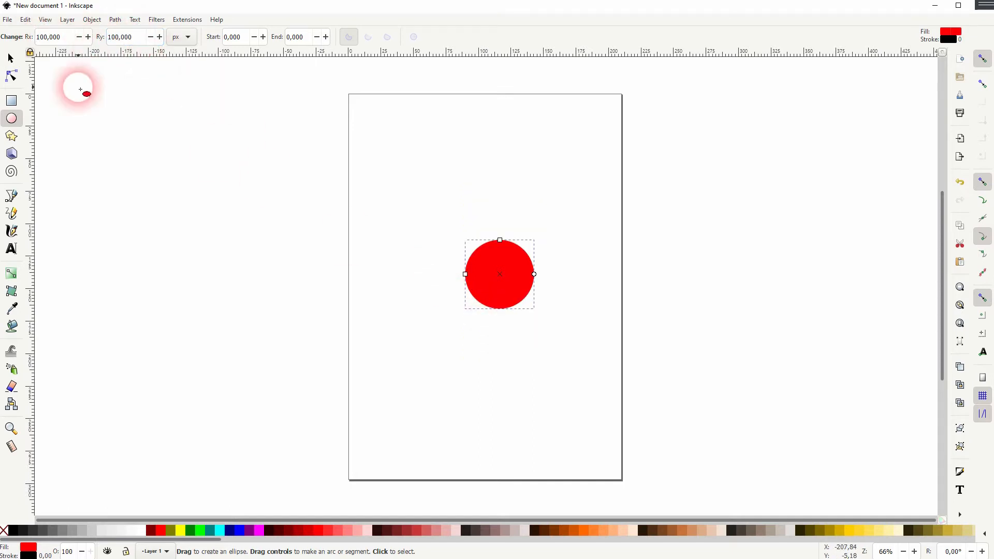
key("ctrl+z")
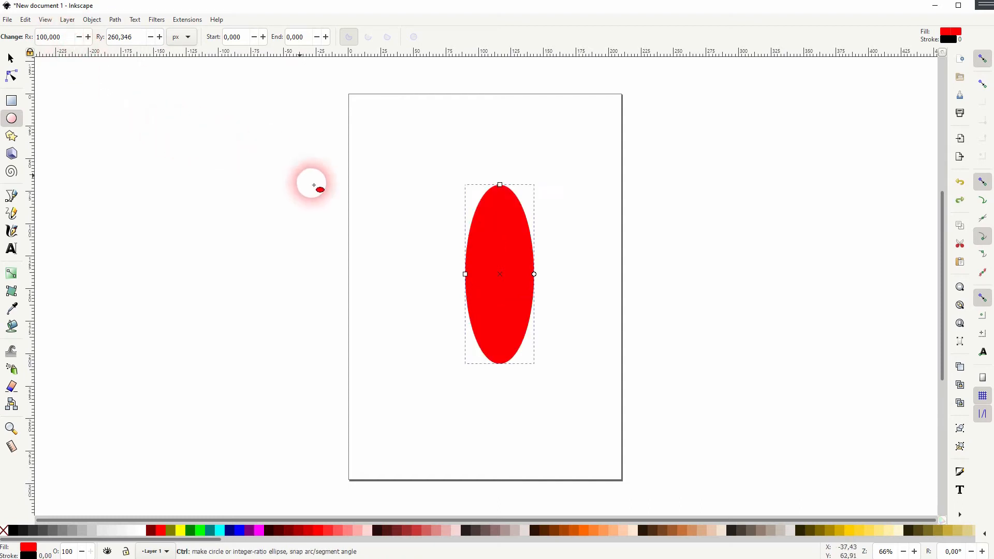
key("ctrl+z")
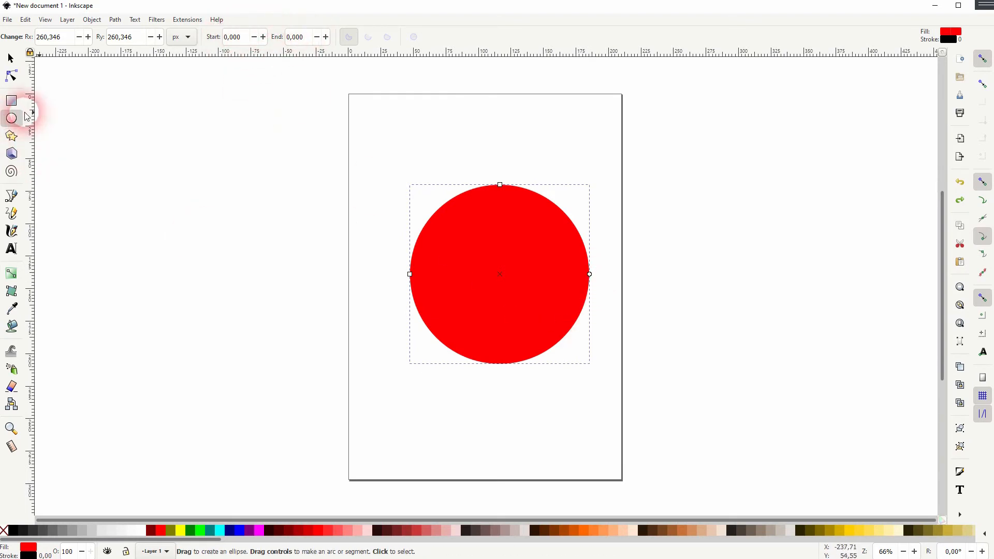
Try to stretch the circle horizontally with the Selector tool and undo the change.
left_click(10, 62)
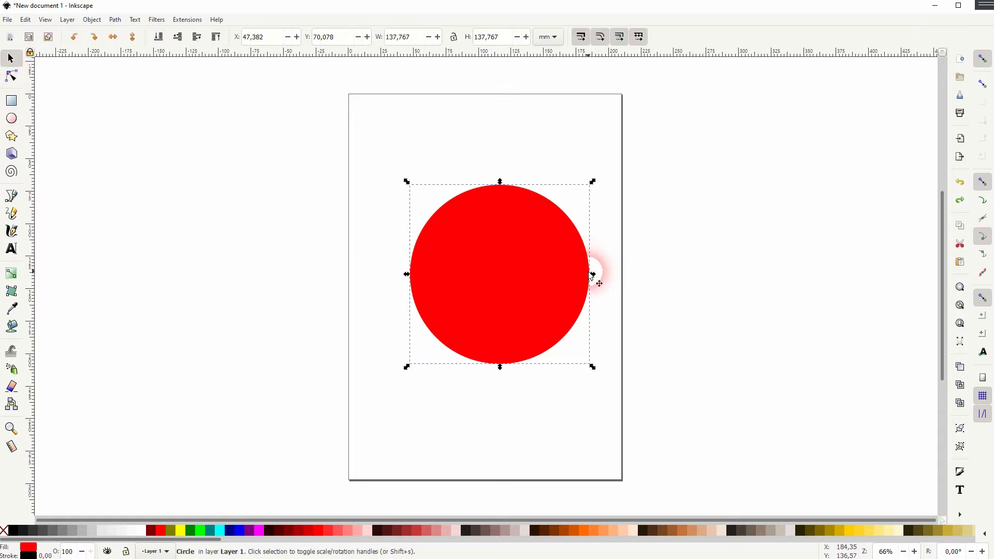
mouse_move(593, 276)
left_mouse_down()
mouse_move(568, 273)
mouse_move(595, 275)
left_mouse_up()
key("ctrl+z")
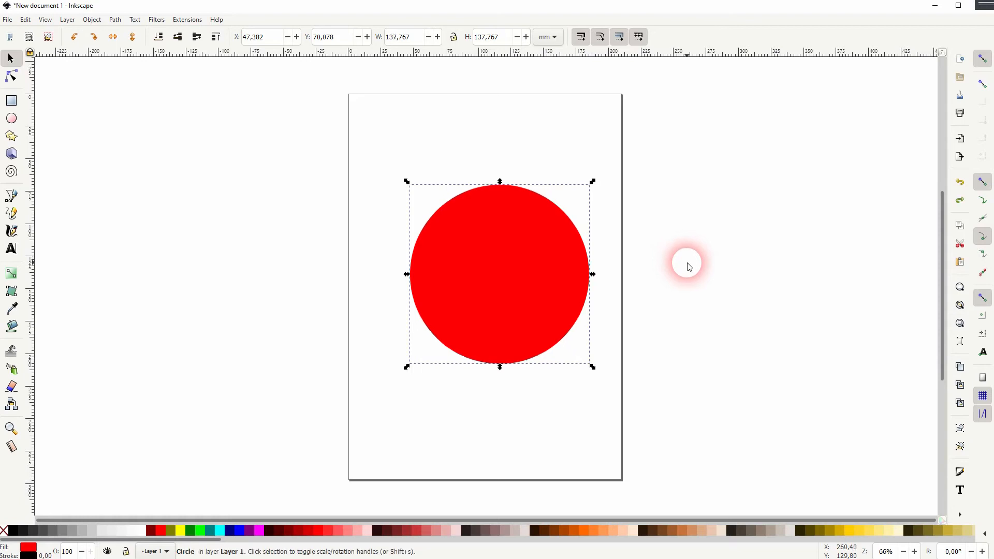
Open the circle with its arc handle to an end angle of about 319° and turn it into a slice.
left_click(10, 118)
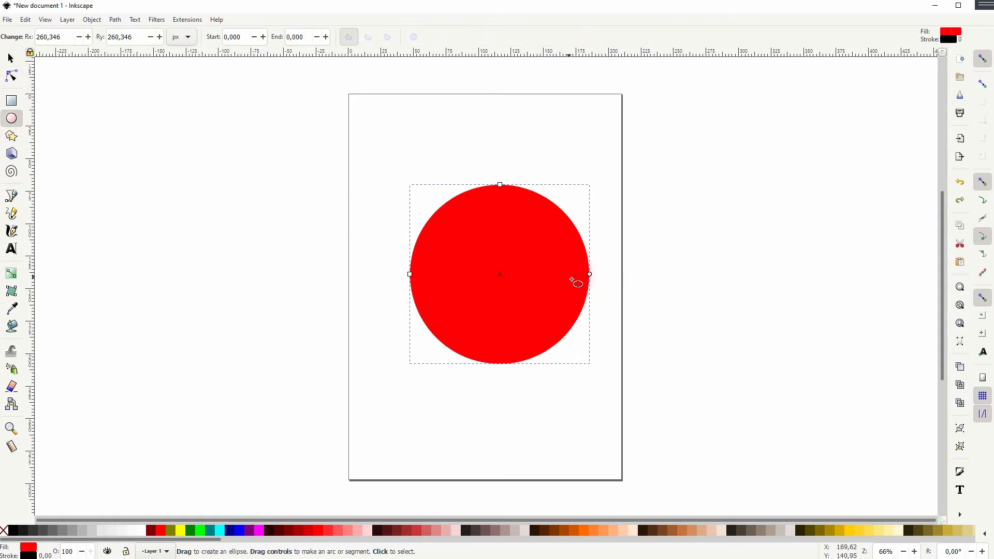
left_click_drag(590, 275, 568, 216)
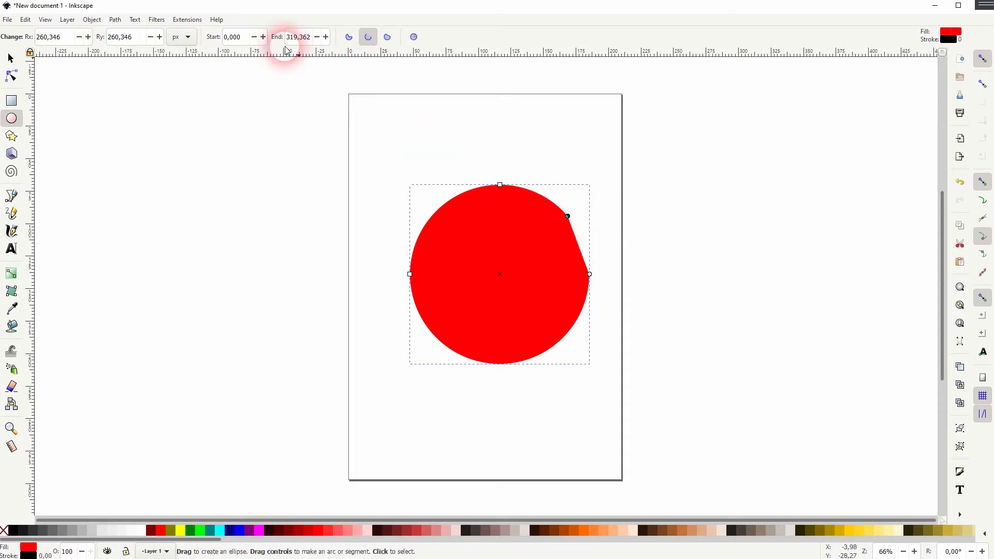
left_click(349, 37)
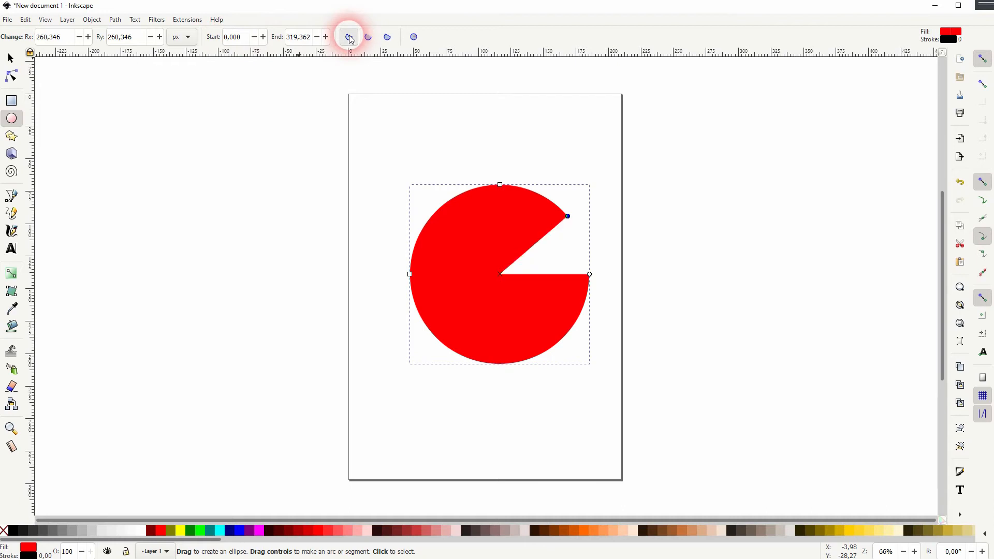
Widen the slice's opening to an end angle of about 288° and a start angle of about 22°, keeping the slice shape.
left_click_drag(575, 220, 532, 206)
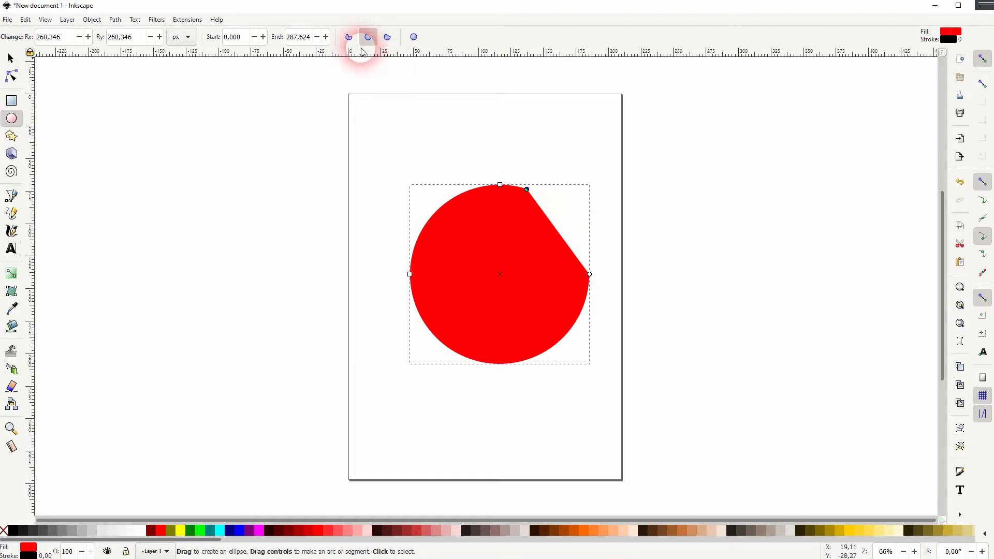
left_click(349, 36)
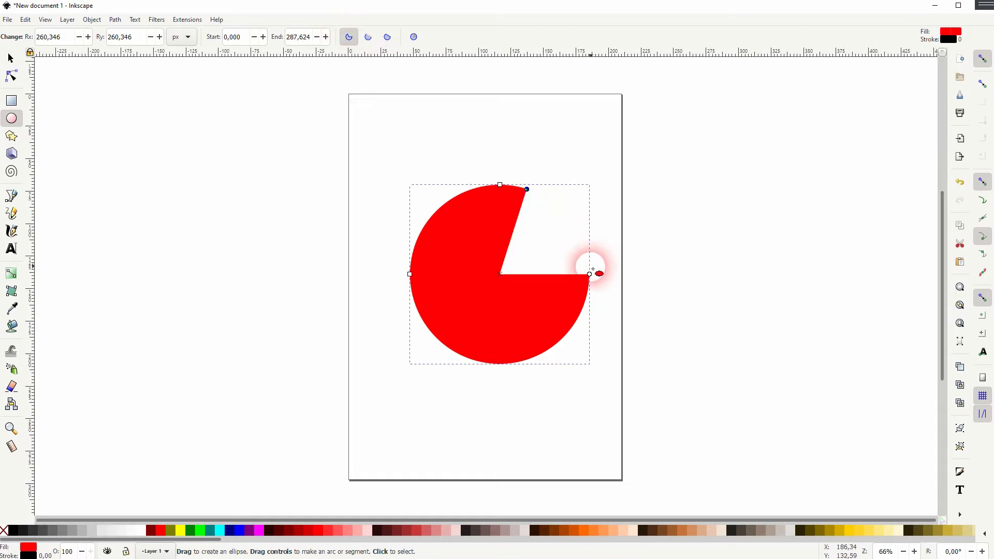
left_click_drag(590, 275, 590, 311)
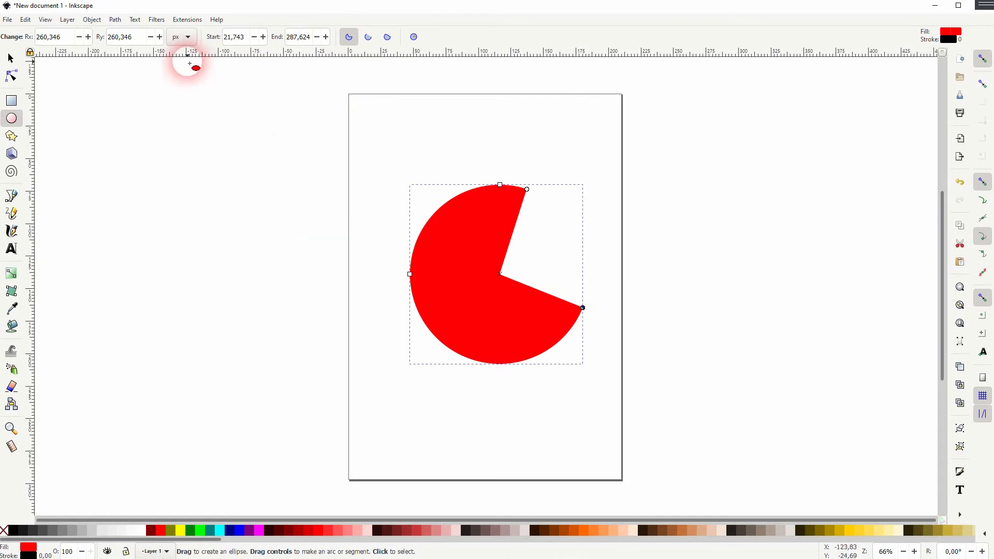
Set the slice's start angle to 25 and its end angle to 250 degrees.
left_click(252, 44)
type("25")
left_click(309, 39)
type("250")
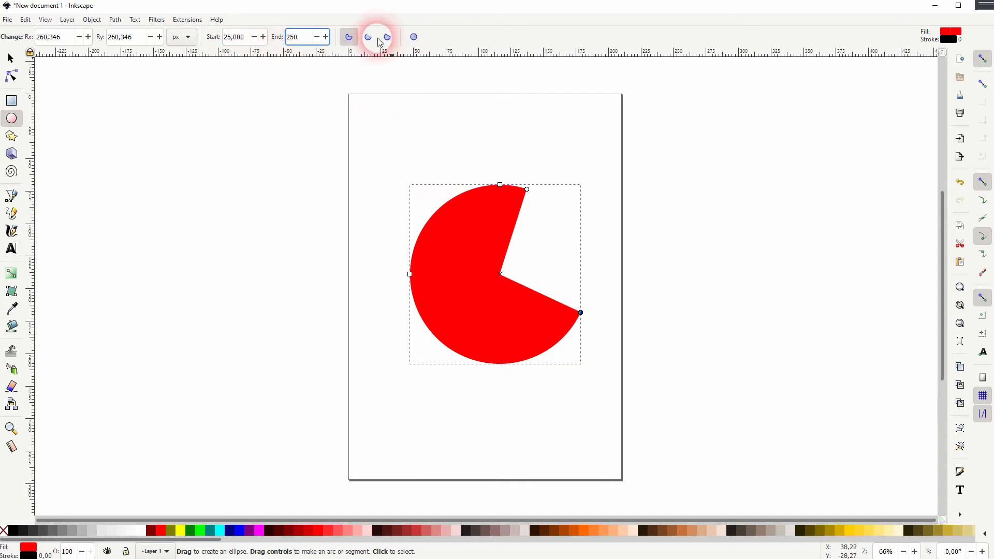
key("Return")
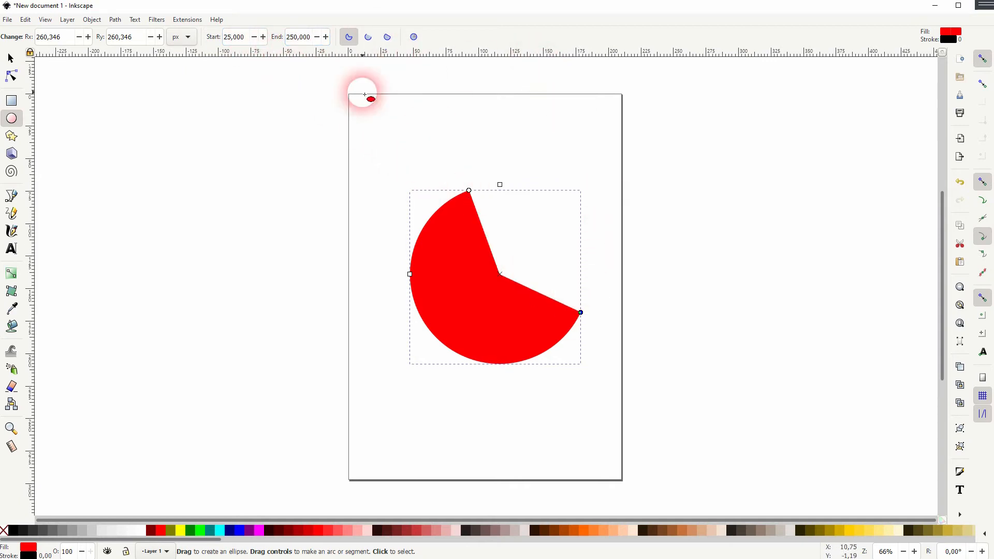
Reset the start and end angles to 0 to restore the whole circle.
left_click(240, 36)
type("0")
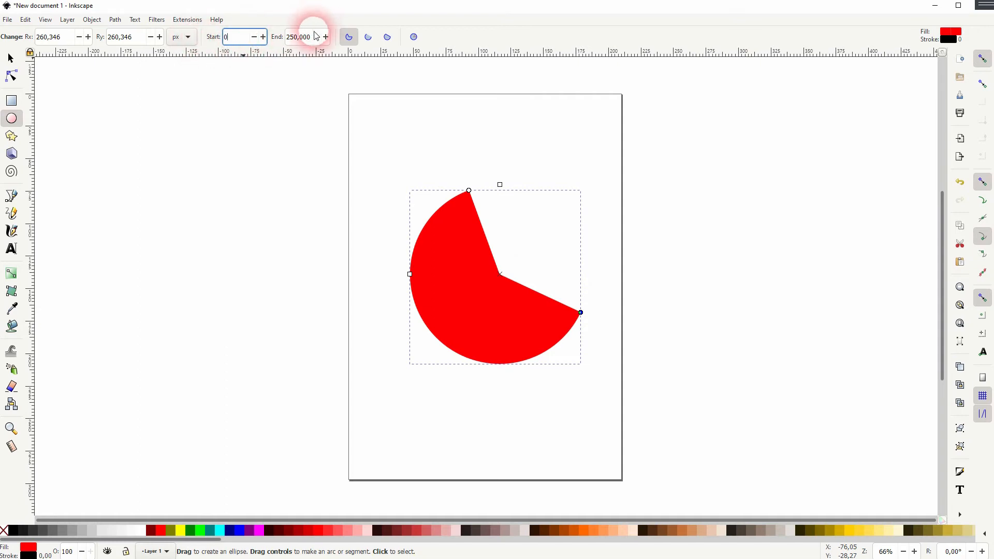
left_click(311, 40)
key("BackSpace")
key("Return")
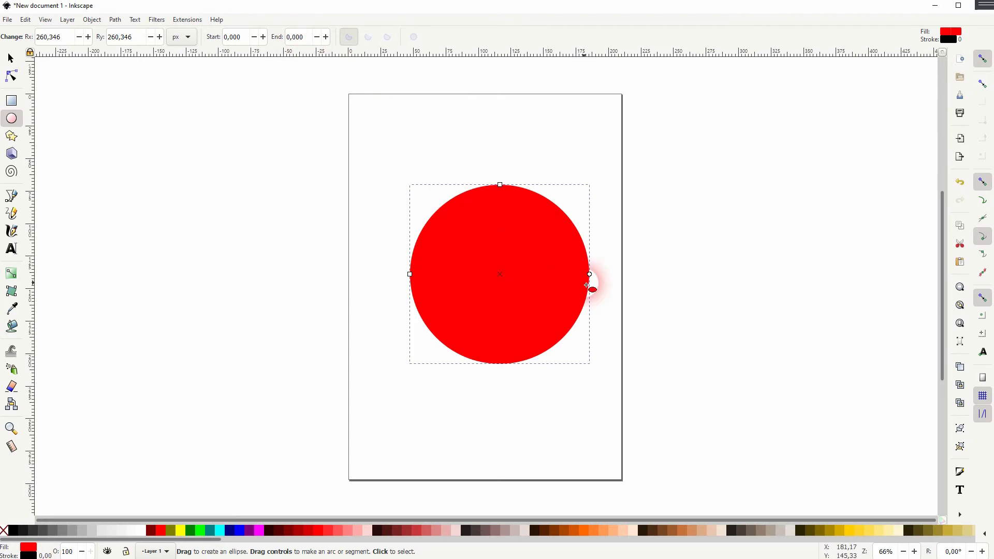
Open the circle to an end angle of about 328°, try the arc form, and make it a slice with two radii.
left_click_drag(590, 283, 578, 227)
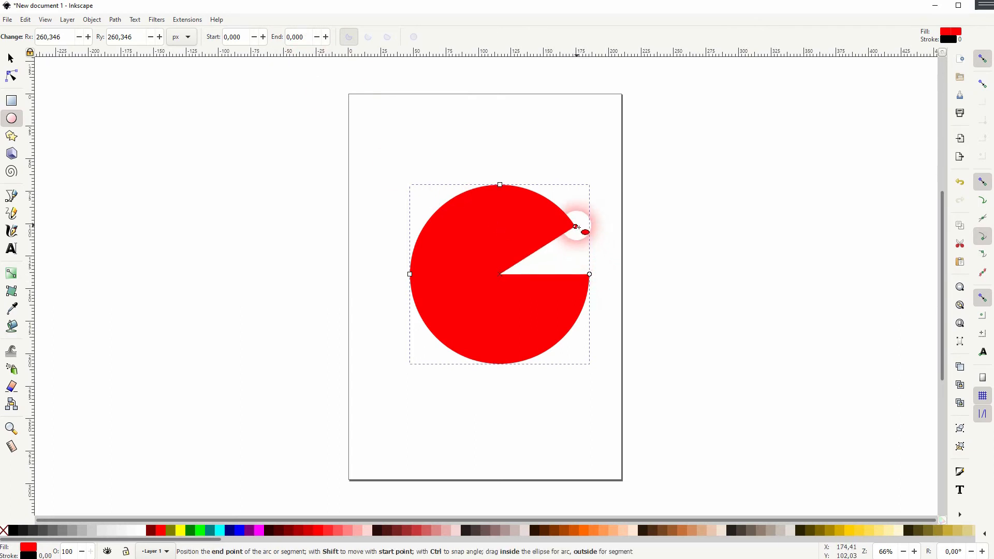
left_click(368, 37)
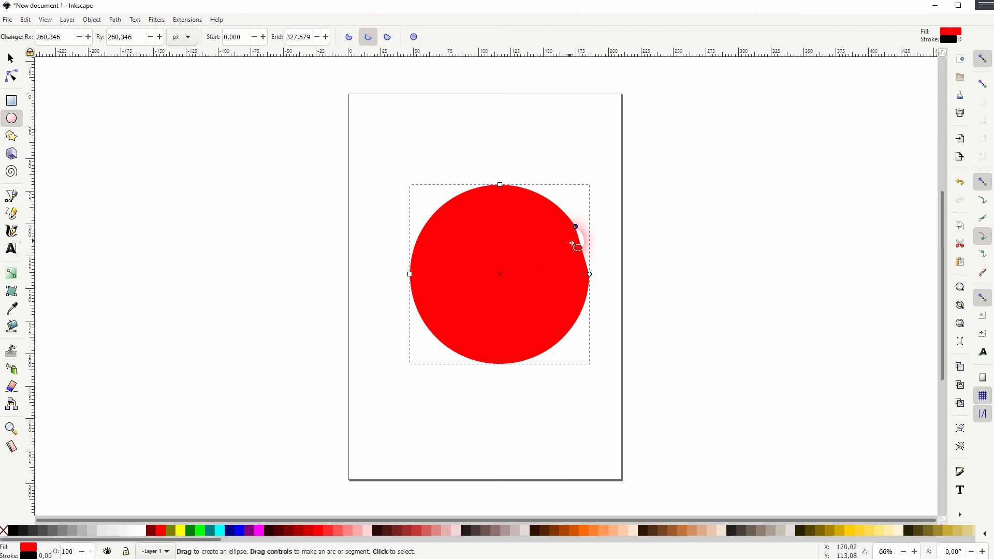
left_click(349, 38)
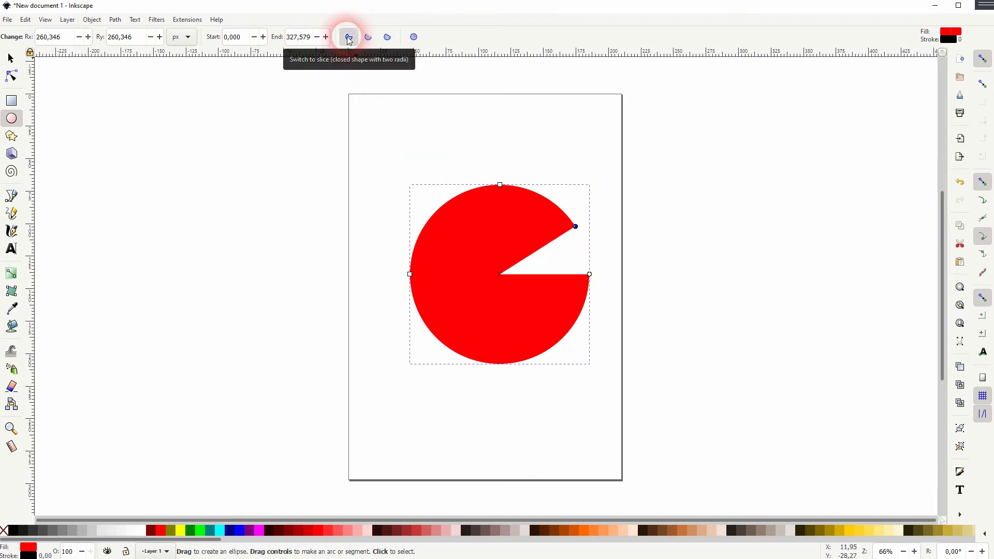
Open the slice's Fill and Stroke settings and bring up its stroke style options.
left_click(32, 548)
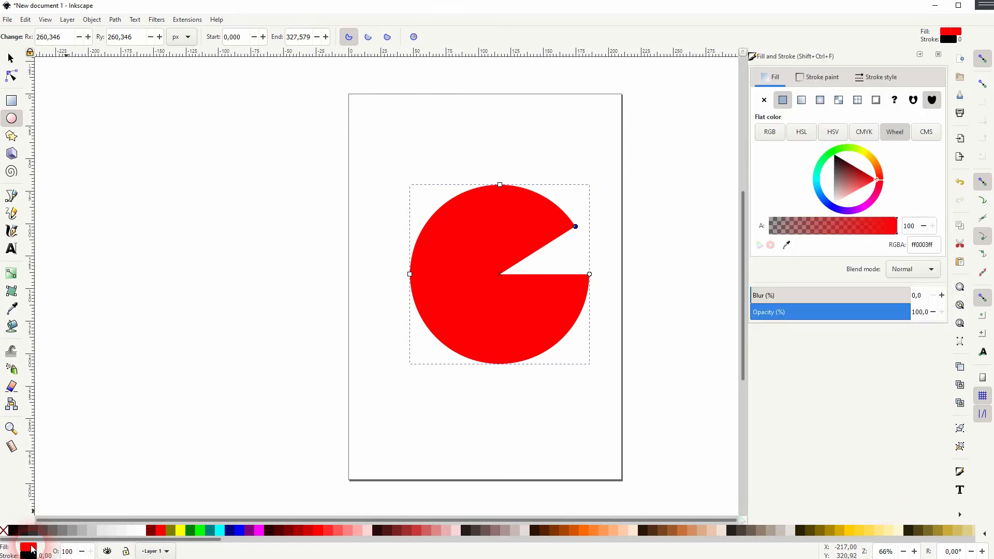
left_click(940, 54)
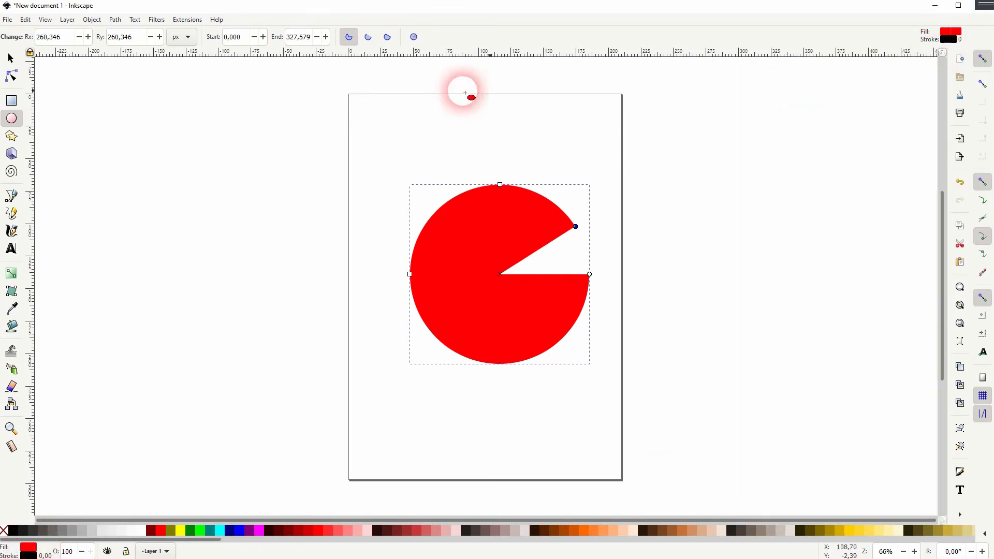
left_click(91, 20)
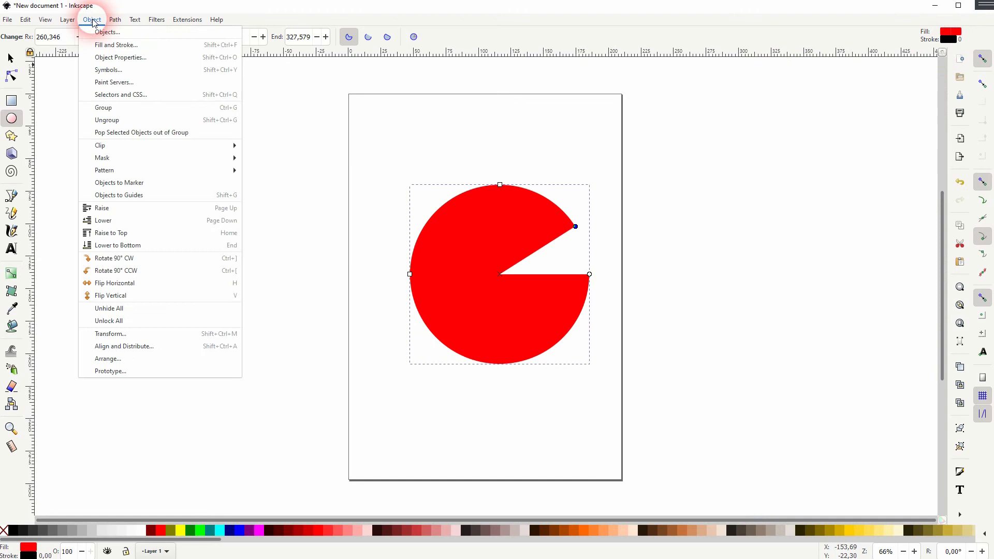
left_click(132, 45)
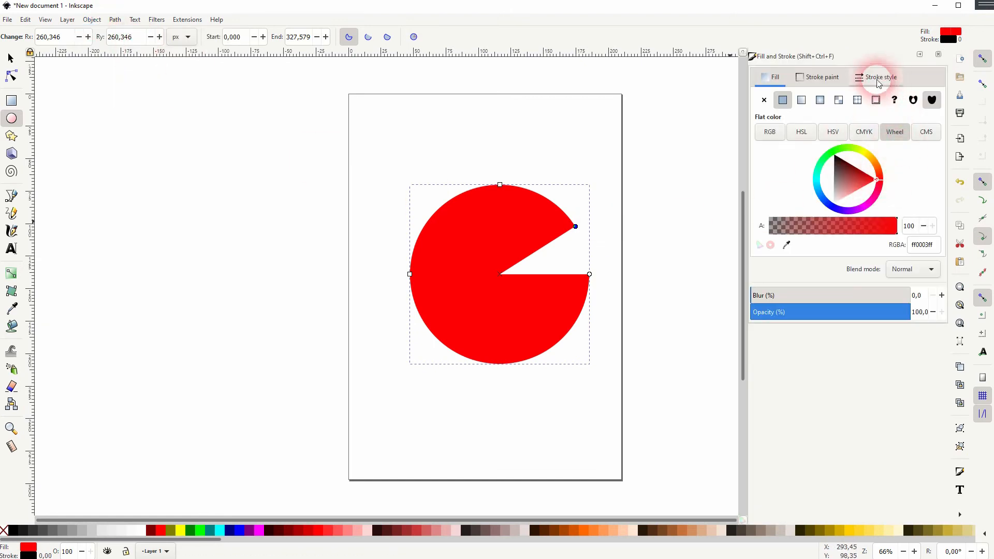
left_click(819, 78)
left_click(880, 77)
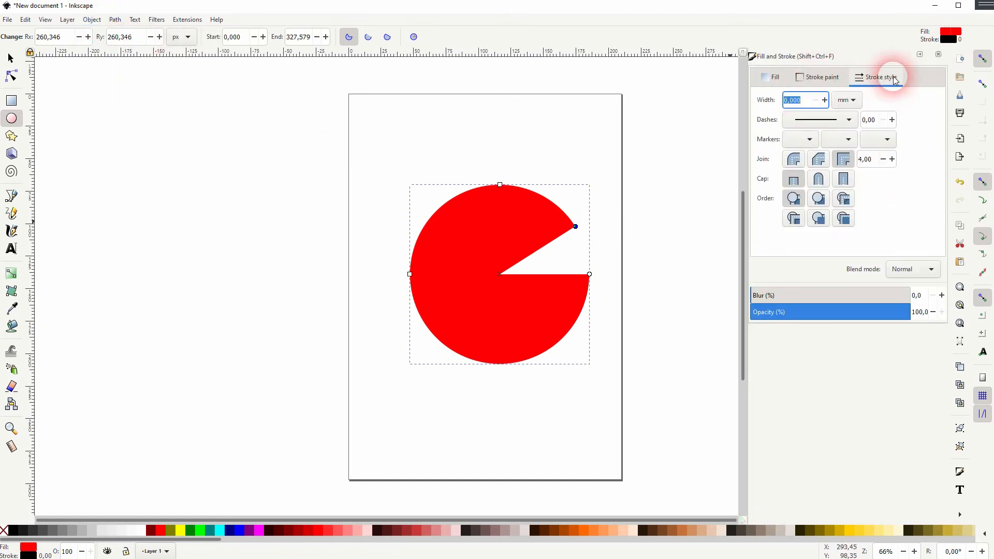
Increase the slice's stroke width to 2.9 mm.
double_click(800, 101)
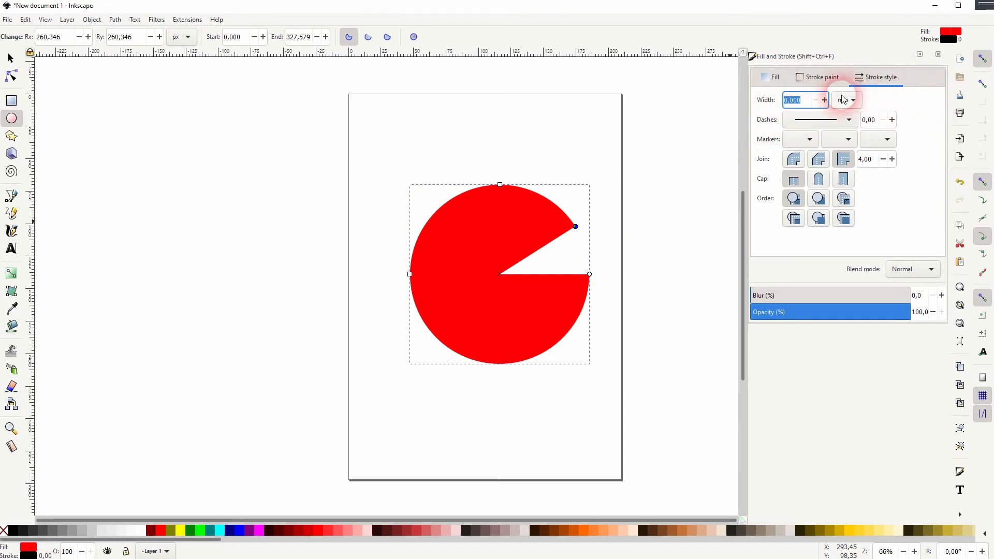
left_click(825, 100)
left_click(824, 100)
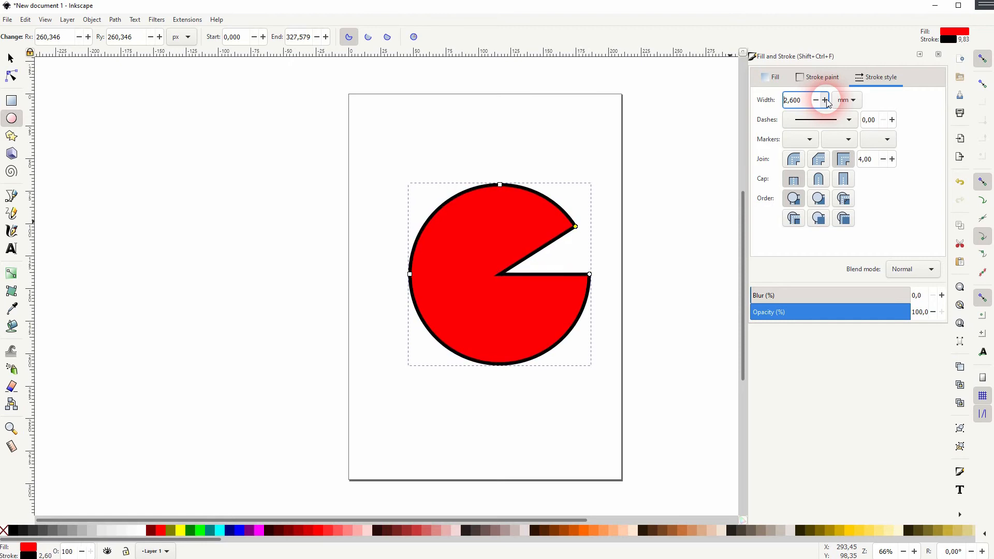
left_click(826, 99)
left_click(825, 100)
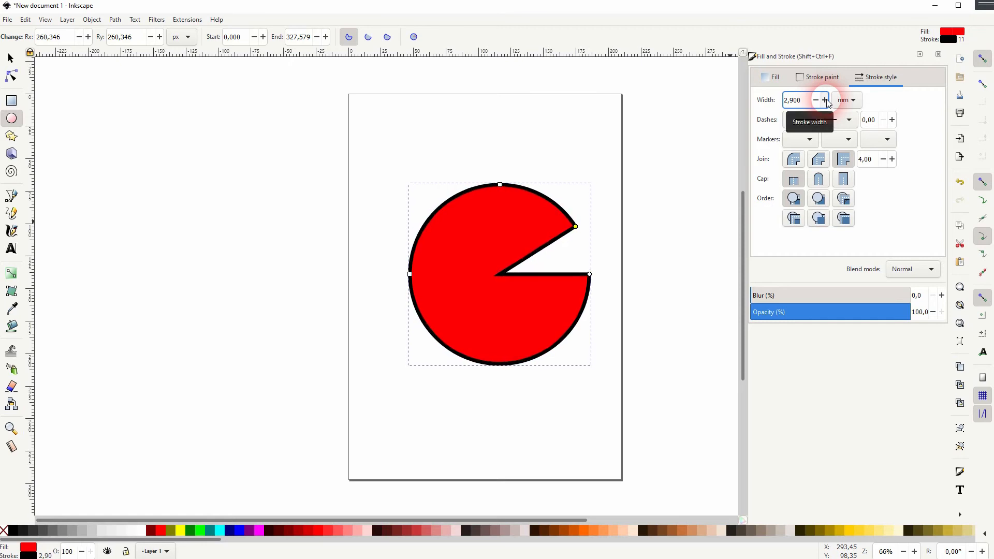
Switch the stroke width unit to pixels and set the slice's stroke width to 10 px.
left_click(849, 100)
left_click(845, 122)
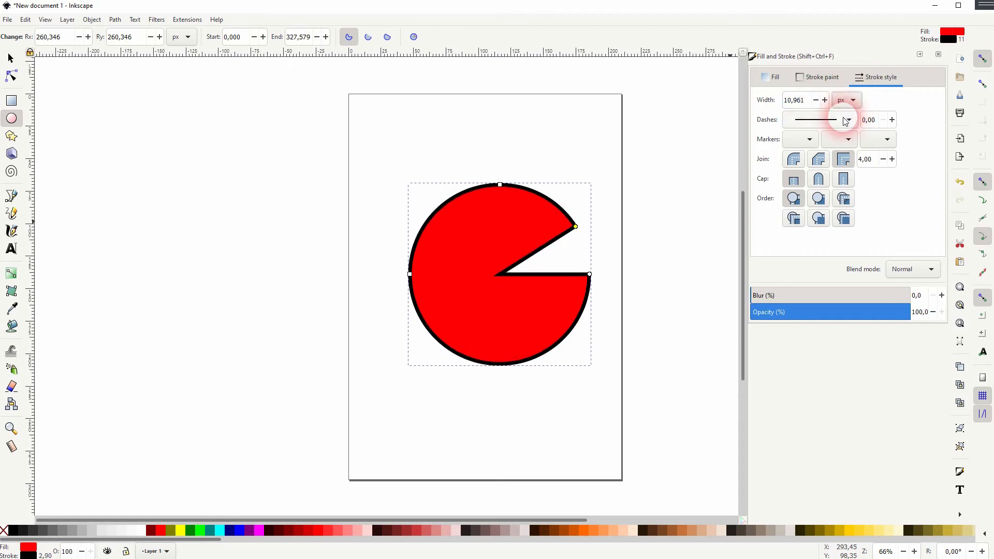
left_click_drag(813, 101, 777, 113)
type("10")
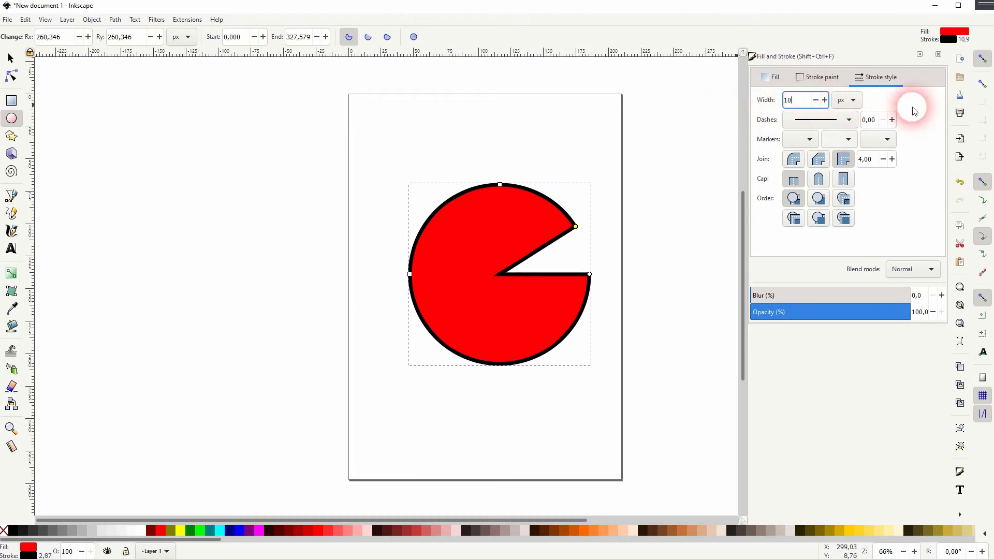
key("Return")
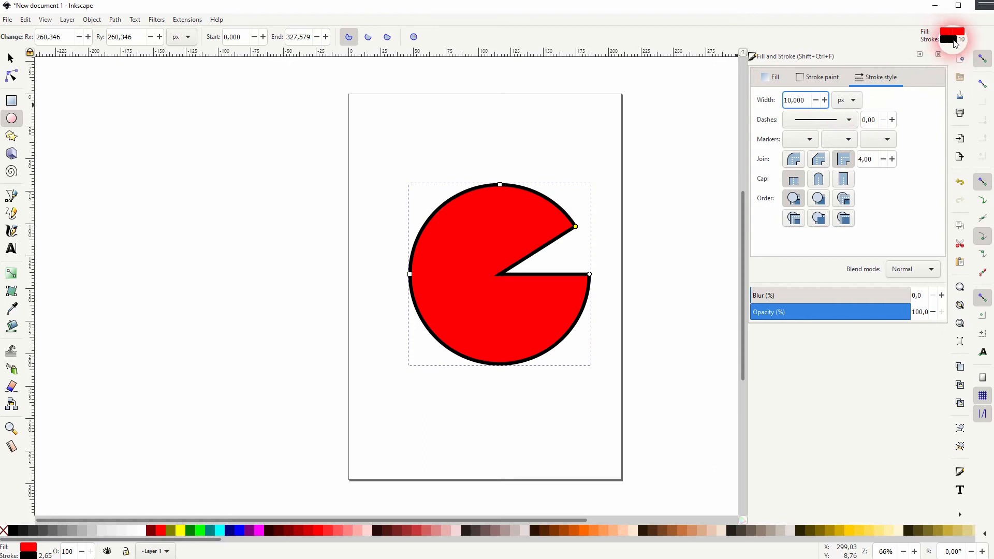
left_click(884, 80)
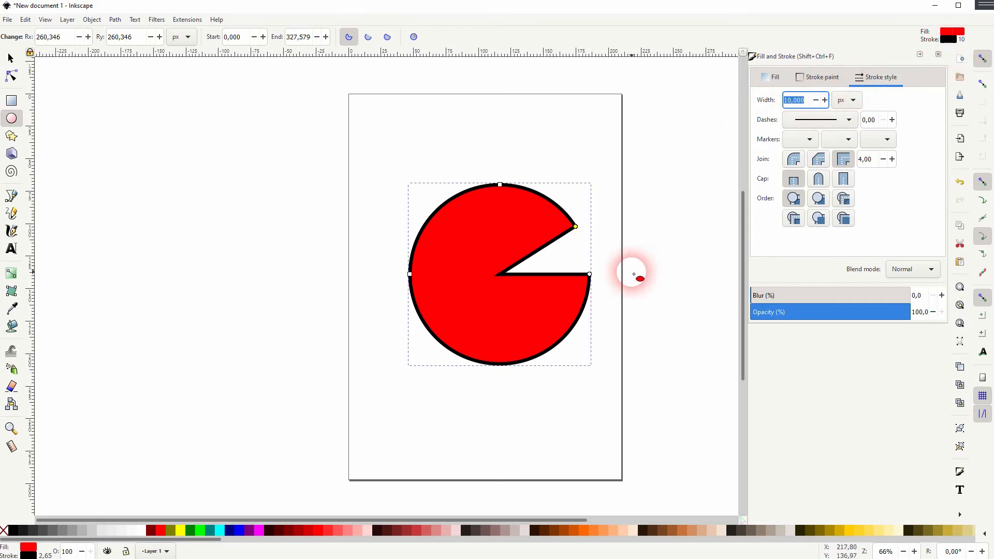
Move the shape's end angle to about 281° in chord form, and try the arc and slice forms on it.
left_click(368, 37)
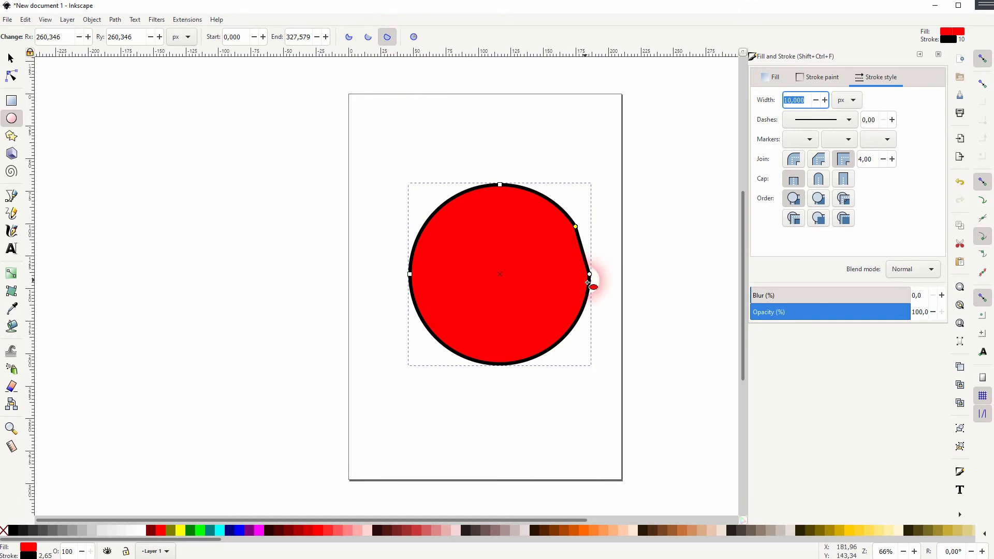
left_click_drag(579, 242, 515, 188)
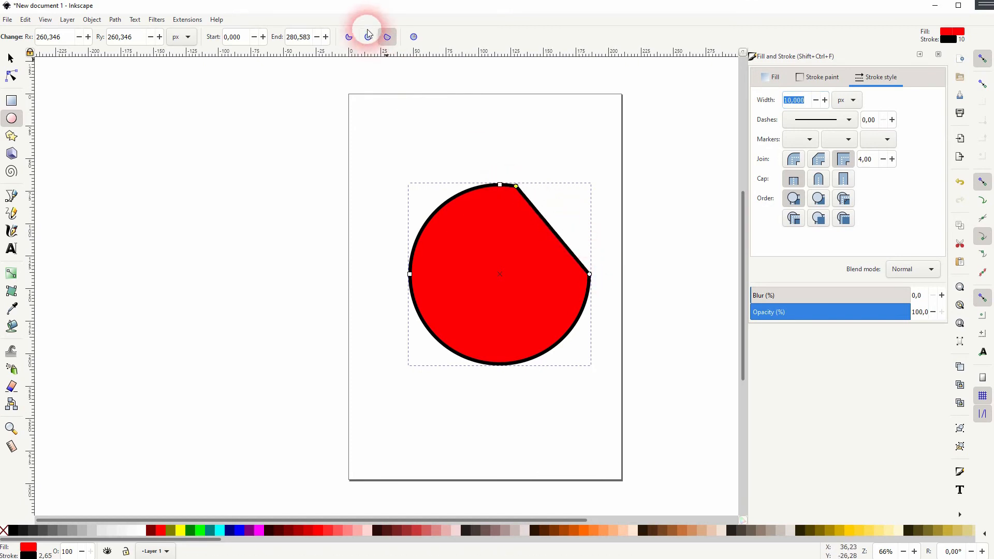
left_click(380, 40)
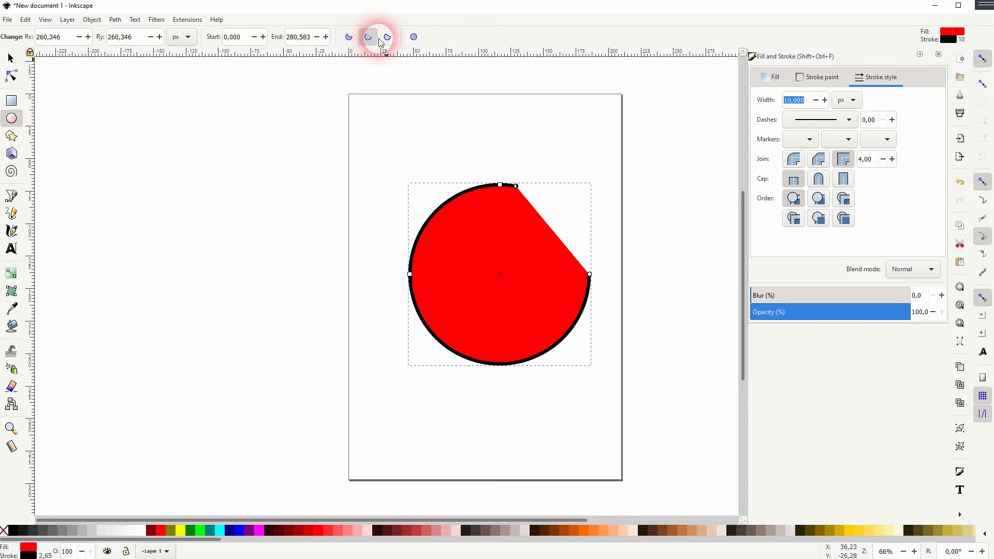
left_click(348, 37)
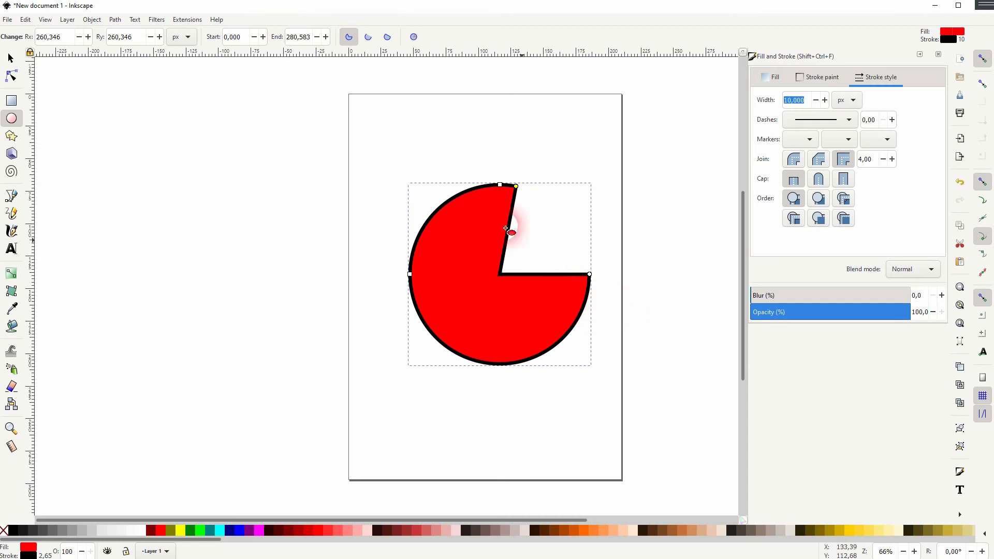
Make the shape a whole circle again and close the Fill and Stroke settings.
left_click(413, 37)
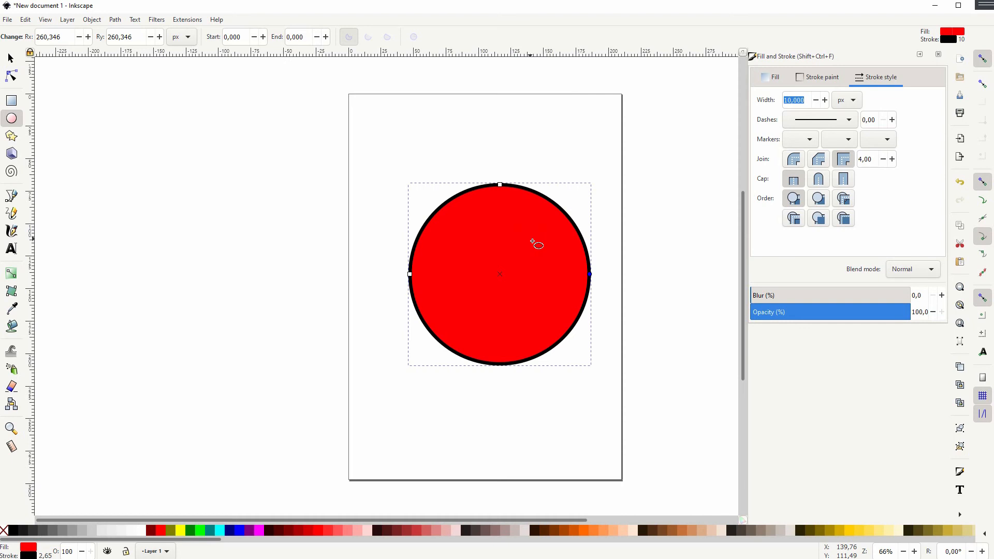
left_click(939, 54)
Scale the circle down to about 132 mm wide and high, and delete it from the page.
left_click(11, 59)
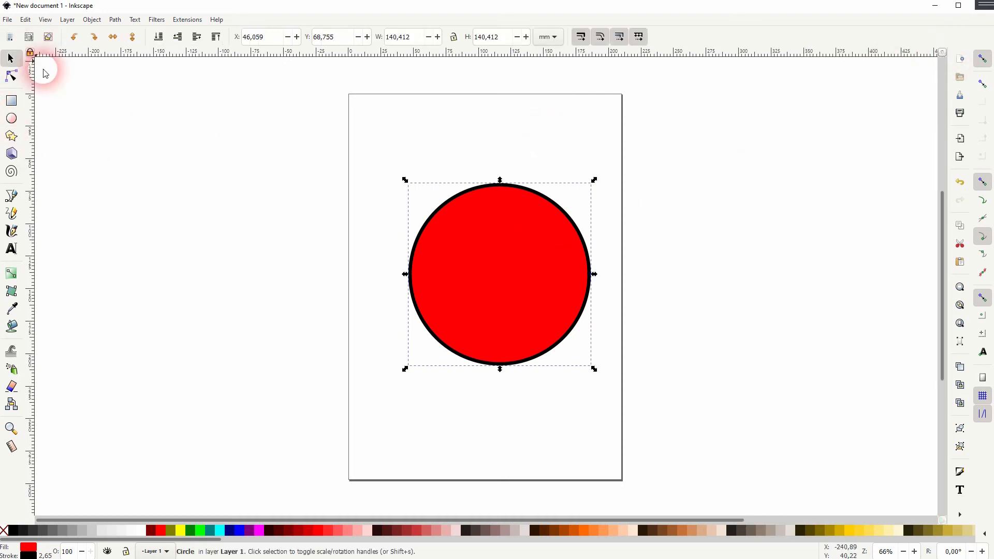
mouse_move(404, 176)
left_mouse_down()
mouse_move(430, 211)
mouse_move(406, 273)
mouse_move(374, 232)
mouse_move(414, 185)
mouse_move(427, 195)
mouse_move(390, 171)
mouse_move(440, 204)
mouse_move(413, 188)
left_mouse_up()
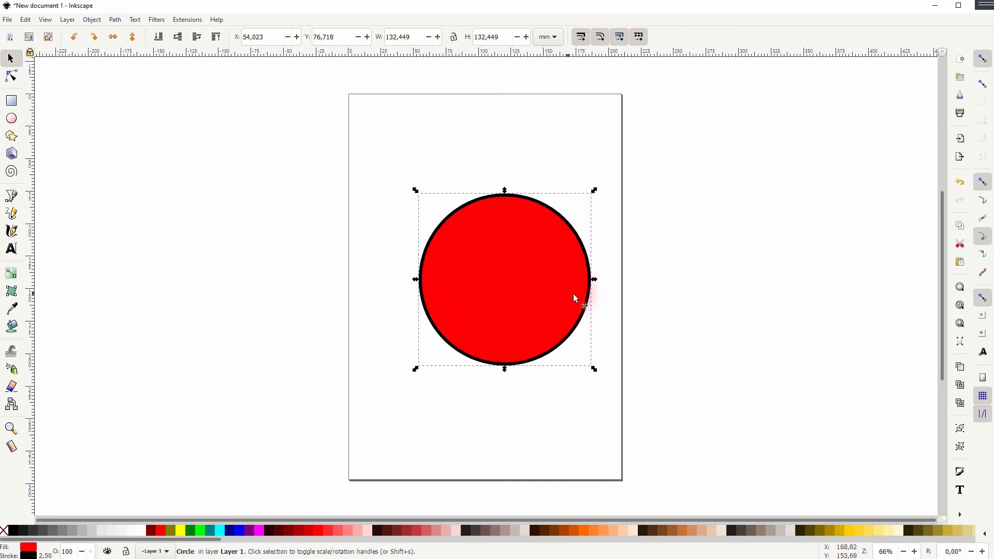
key("Delete")
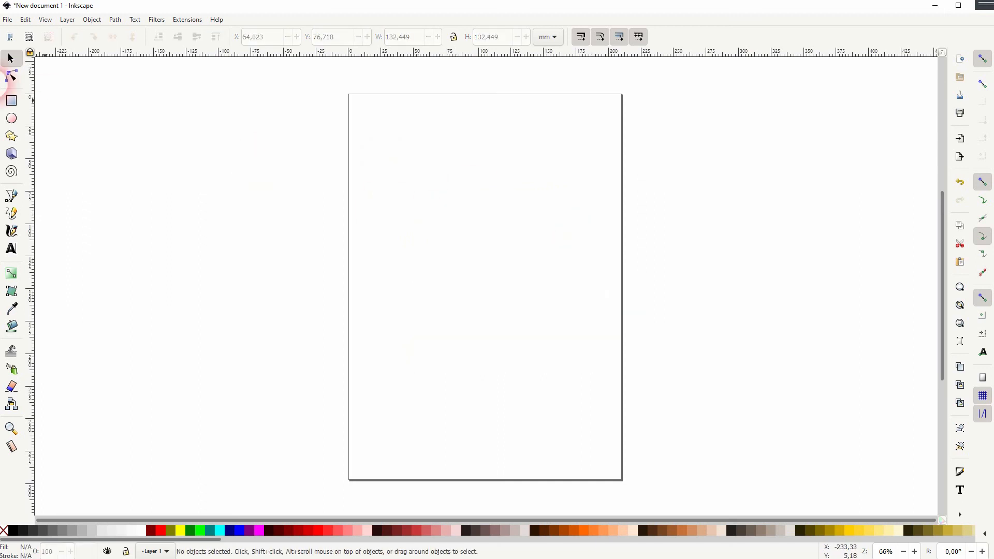
Draw a near-circular ellipse with radii of about 214 and 212 px, and make it a closed chord with an end angle of about 230°.
left_click(11, 119)
left_click_drag(392, 155, 541, 305)
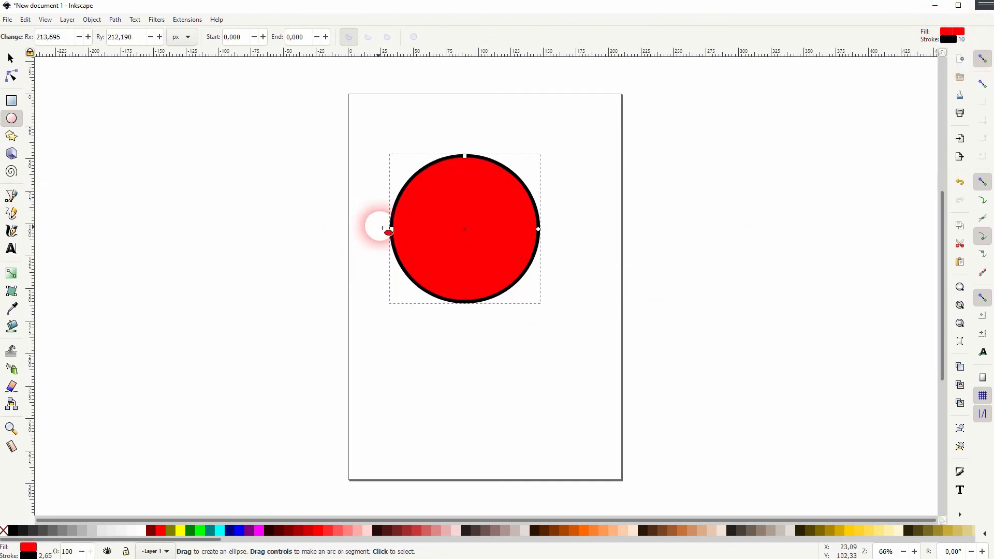
left_click_drag(535, 223, 492, 176)
left_click(387, 37)
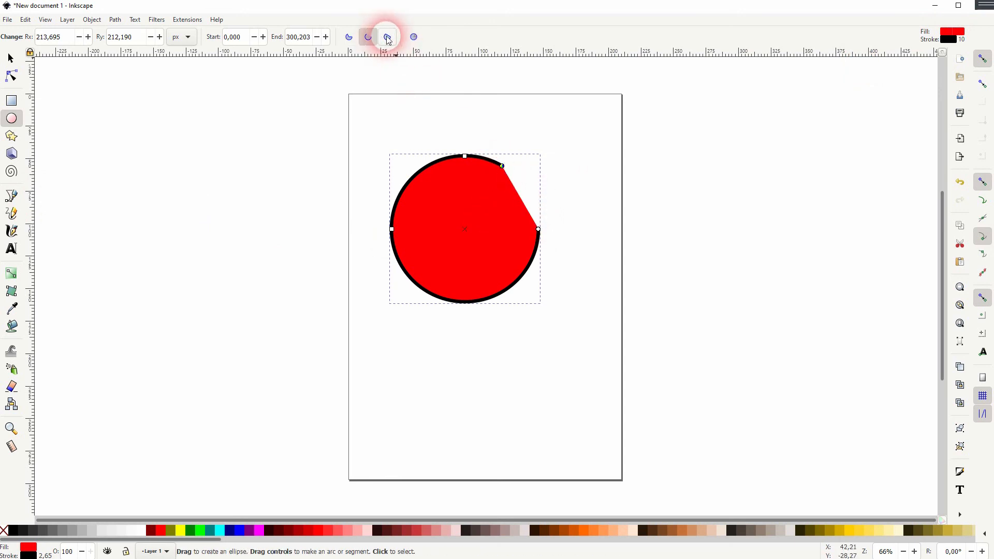
left_click_drag(502, 166, 417, 172)
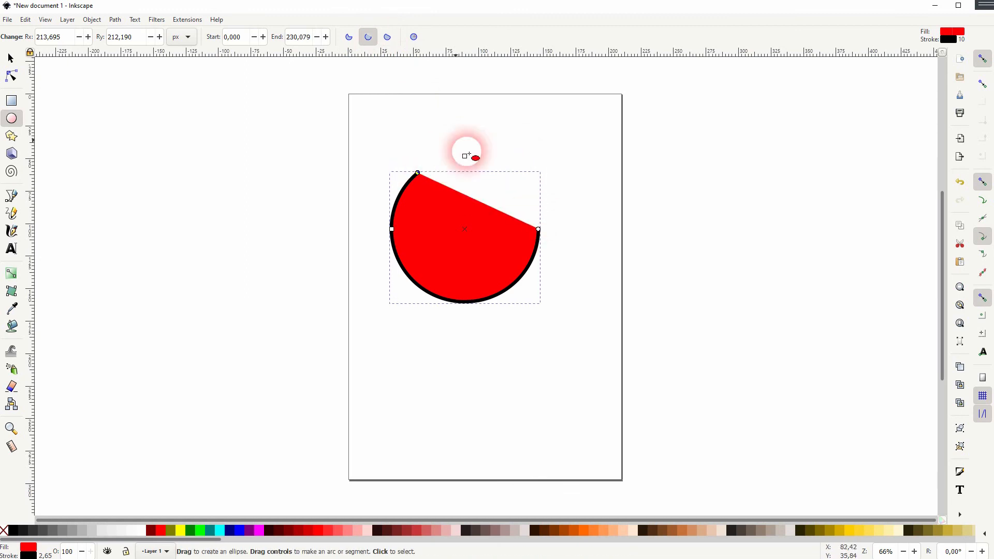
left_click(387, 37)
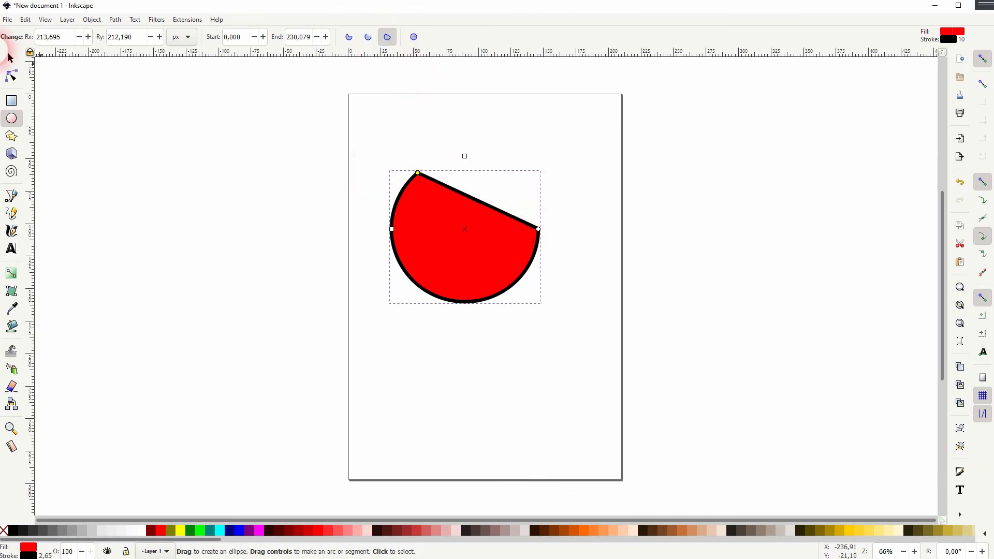
Select the chord shape and delete it from the page.
left_click(9, 61)
left_click(599, 297)
key("Delete")
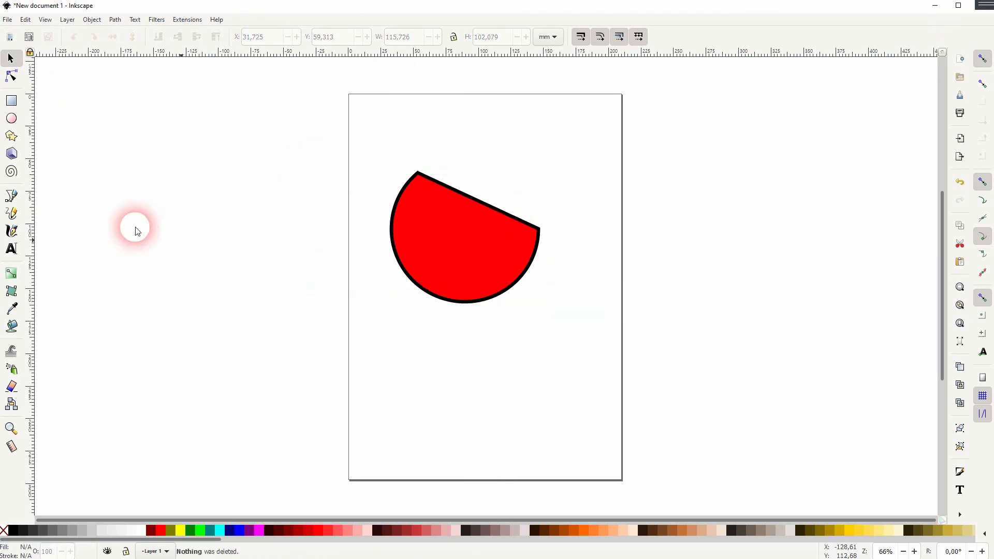
left_click(532, 255)
key("Delete")
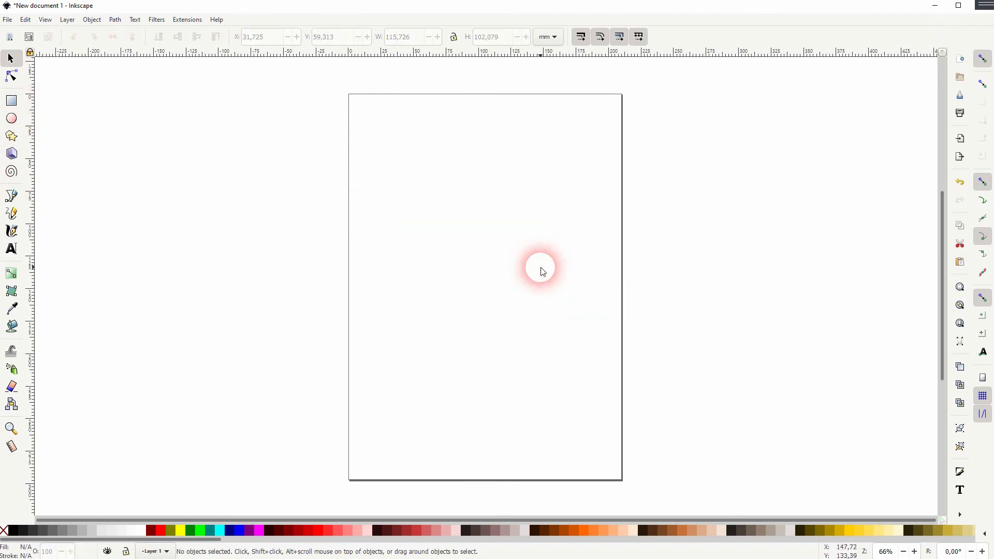
Draw a wider ellipse in chord form with radii of about 286 and 251 px, and delete it.
left_click(11, 118)
left_click_drag(408, 180, 595, 345)
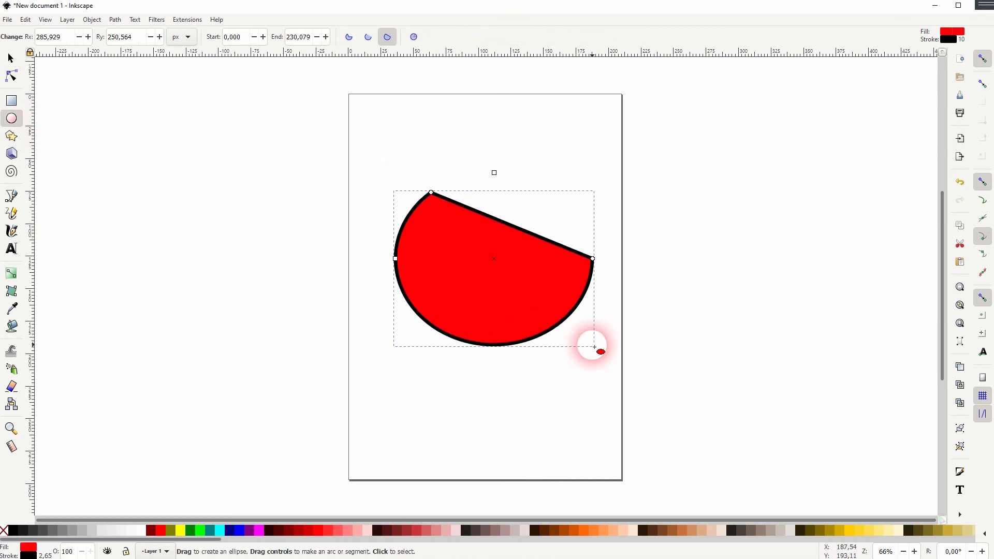
left_click(387, 37)
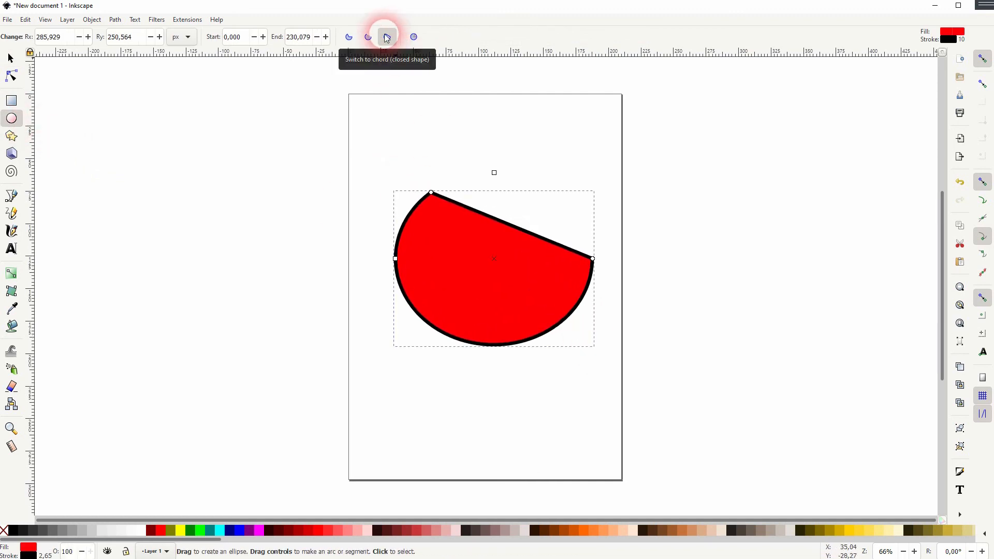
left_click(16, 62)
key("Delete")
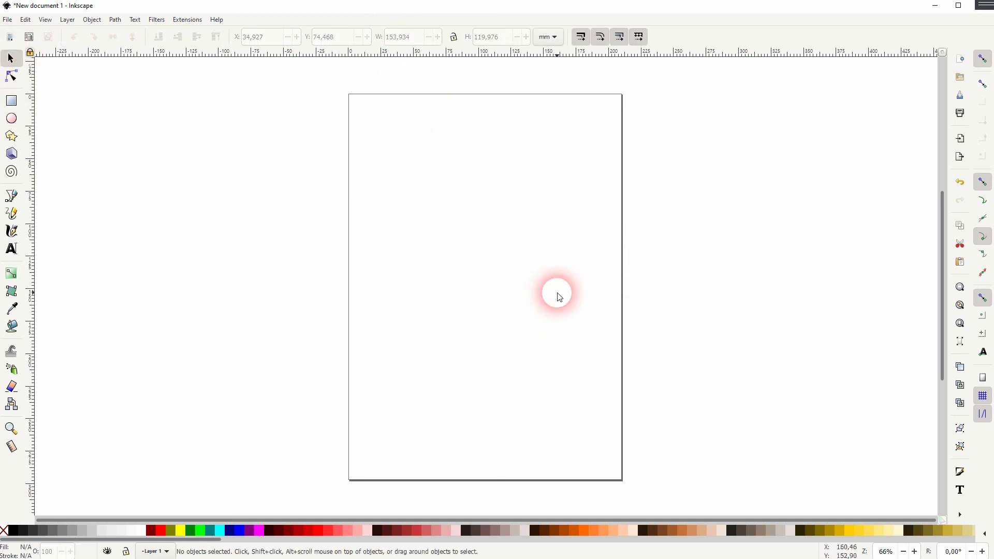